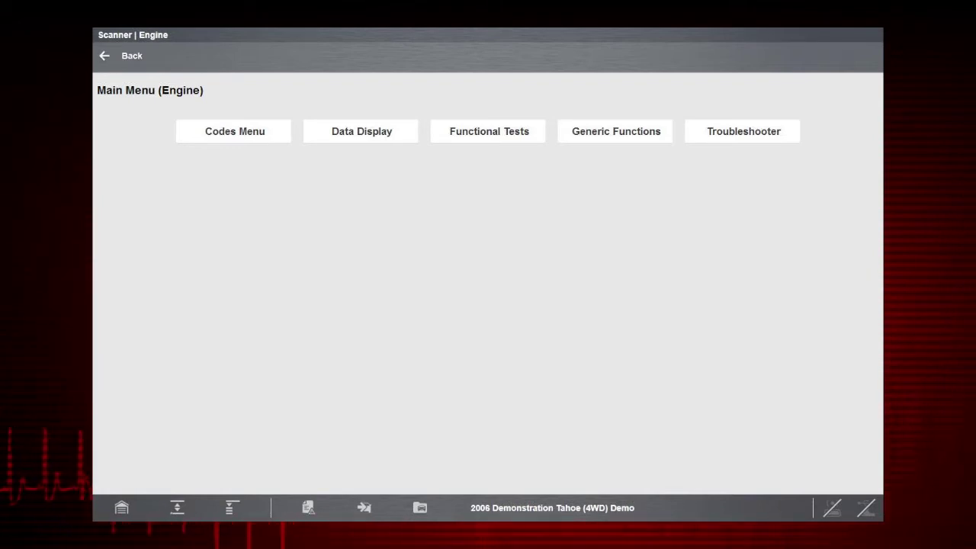
Open Data Display from the Engine main menu to view the engine data categories
left_click(323, 128)
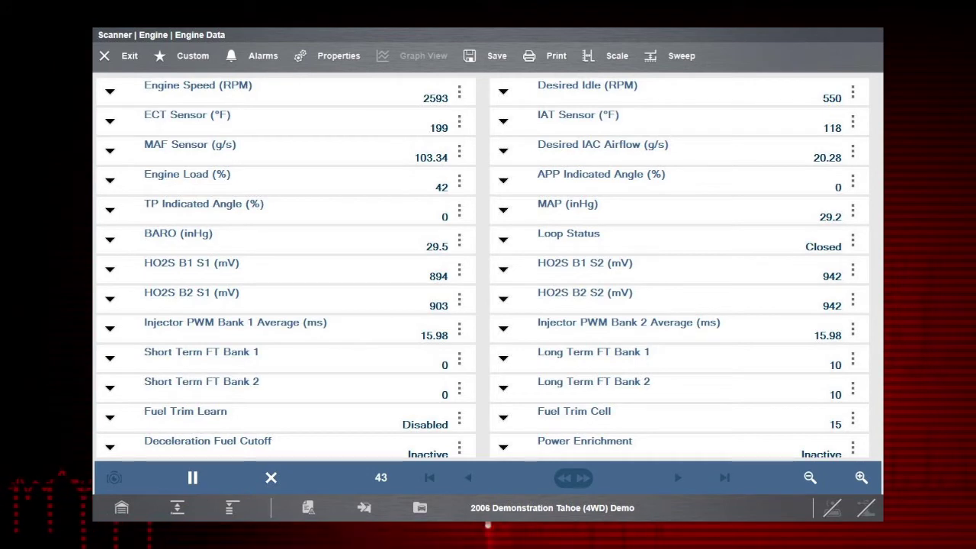
Pause the live engine data to review recorded frames such as frame 170, then resume recording
left_click(191, 477)
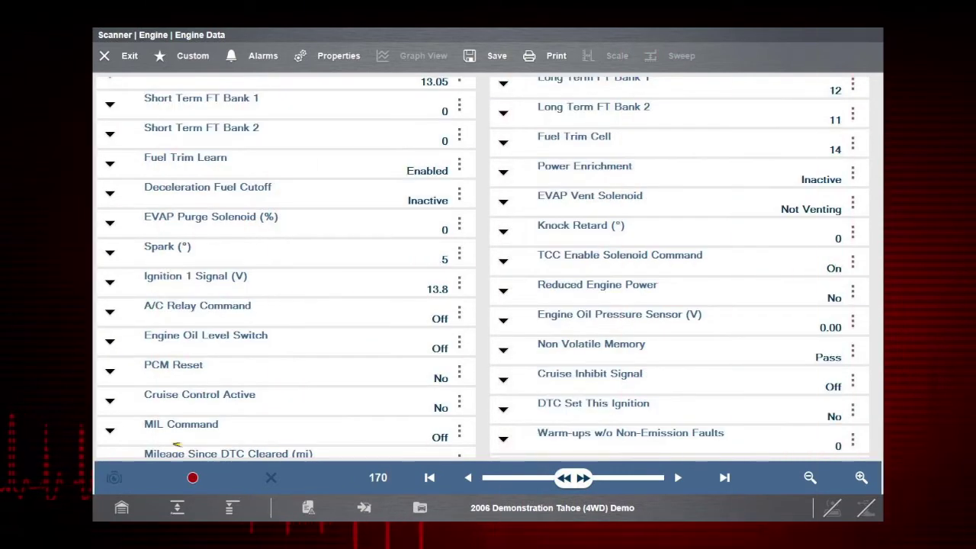
left_click(193, 478)
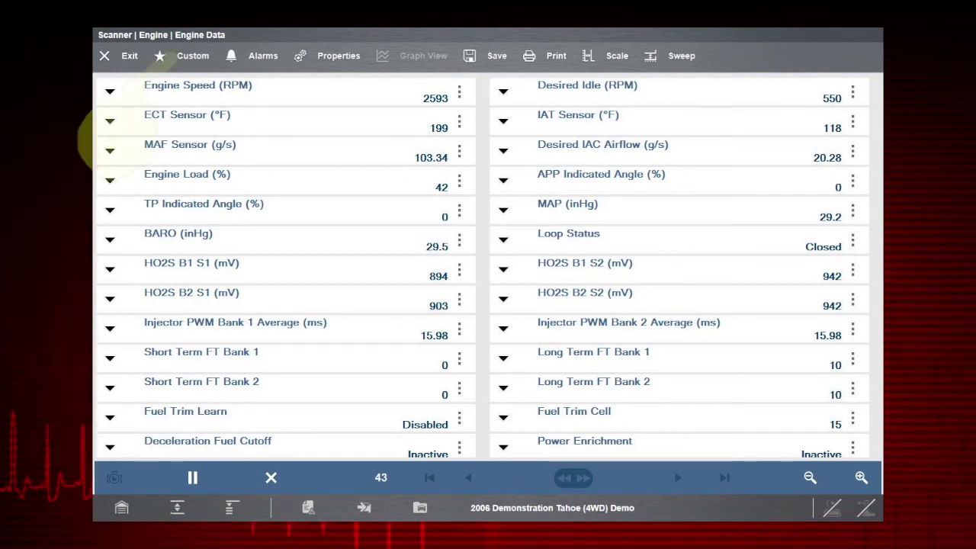
Build a custom list with only Engine Speed, Desired Idle and ECT Sensor, and graph them
left_click(176, 55)
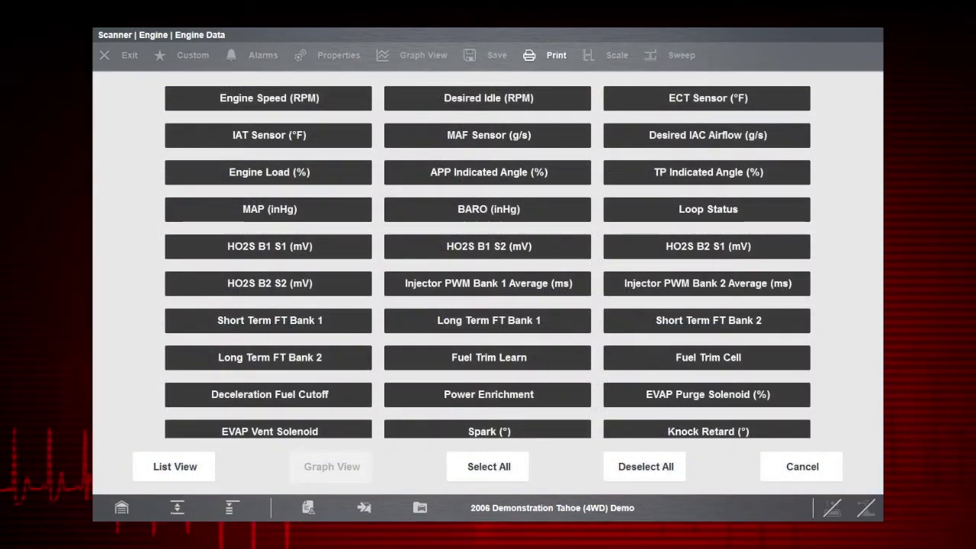
left_click(488, 467)
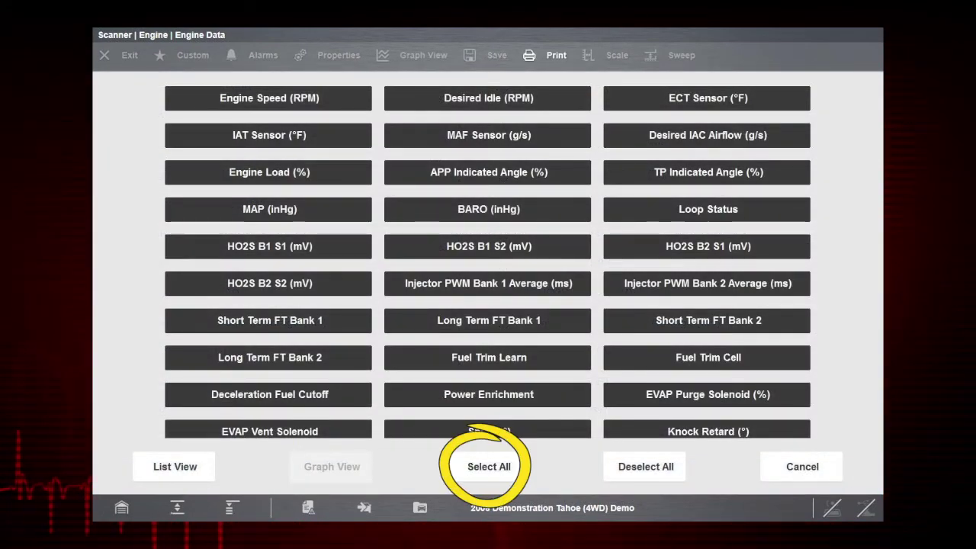
left_click(646, 467)
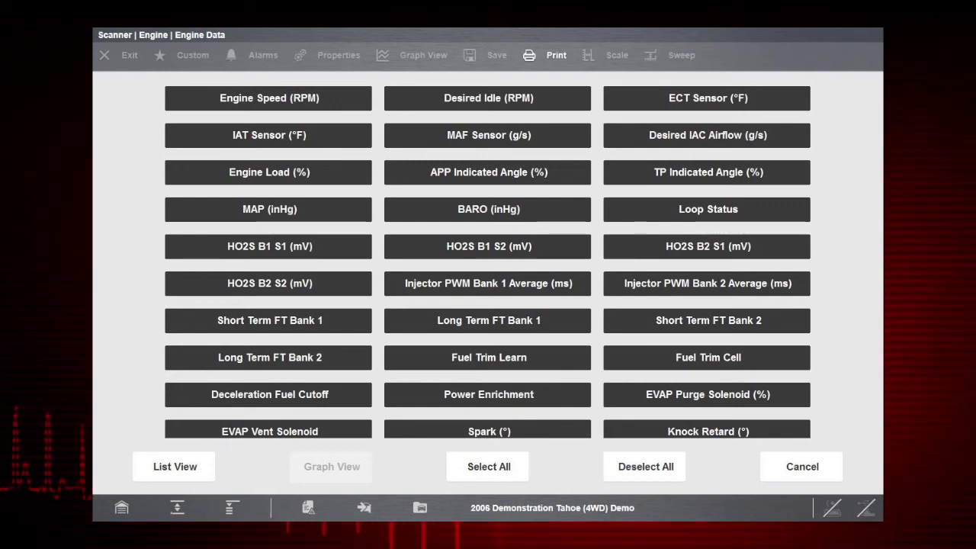
left_click(616, 467)
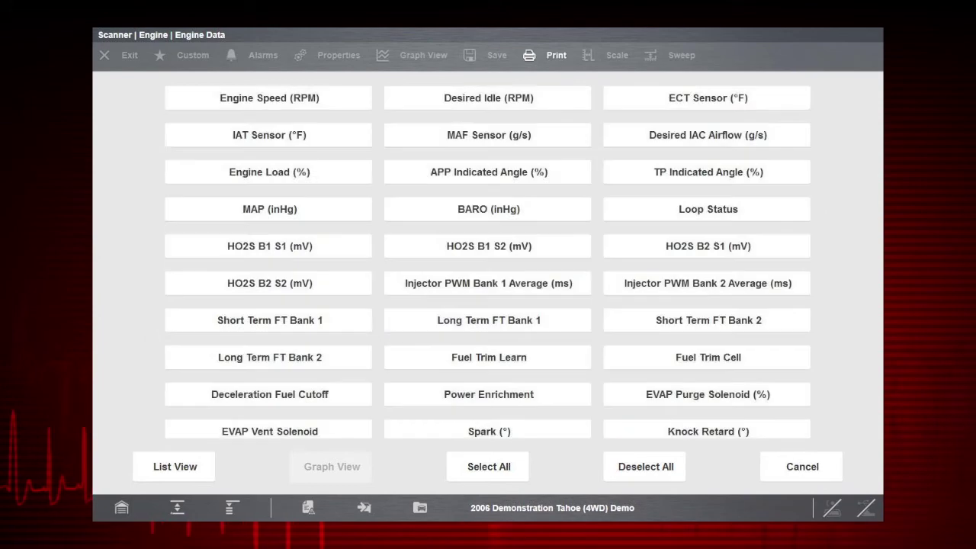
left_click(213, 97)
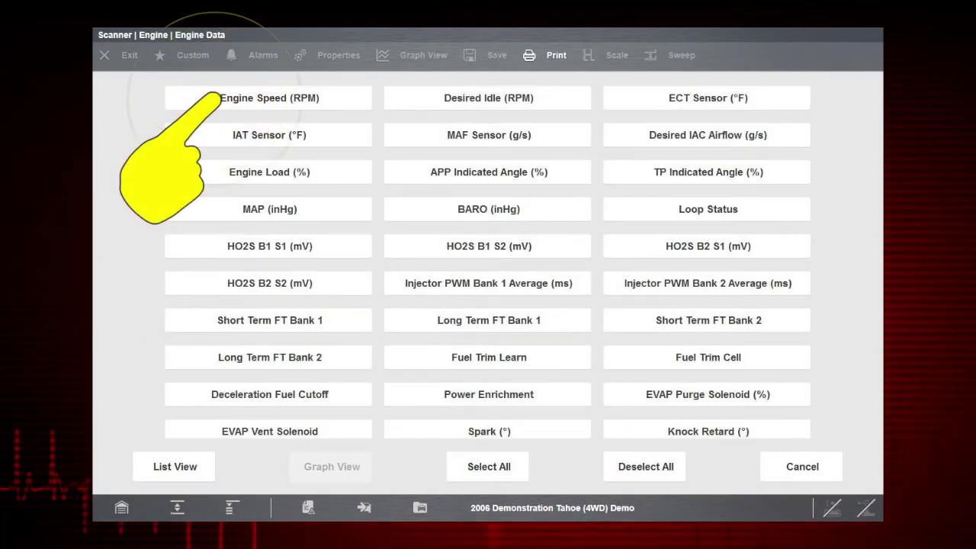
left_click(432, 98)
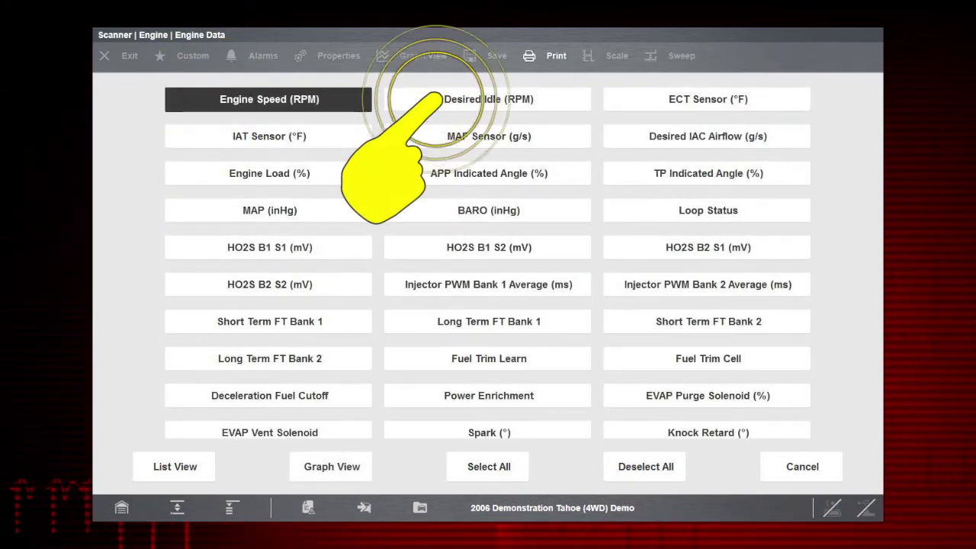
left_click(656, 98)
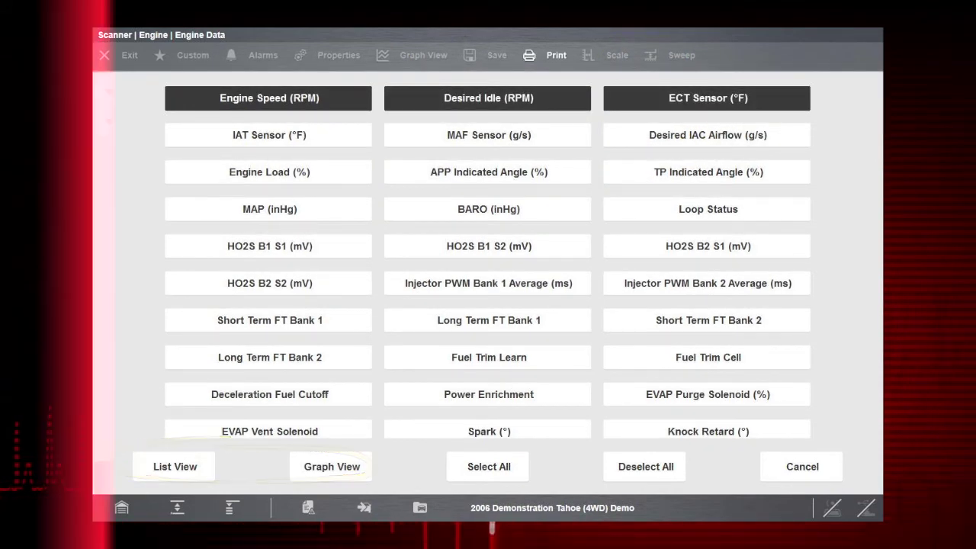
left_click(175, 466)
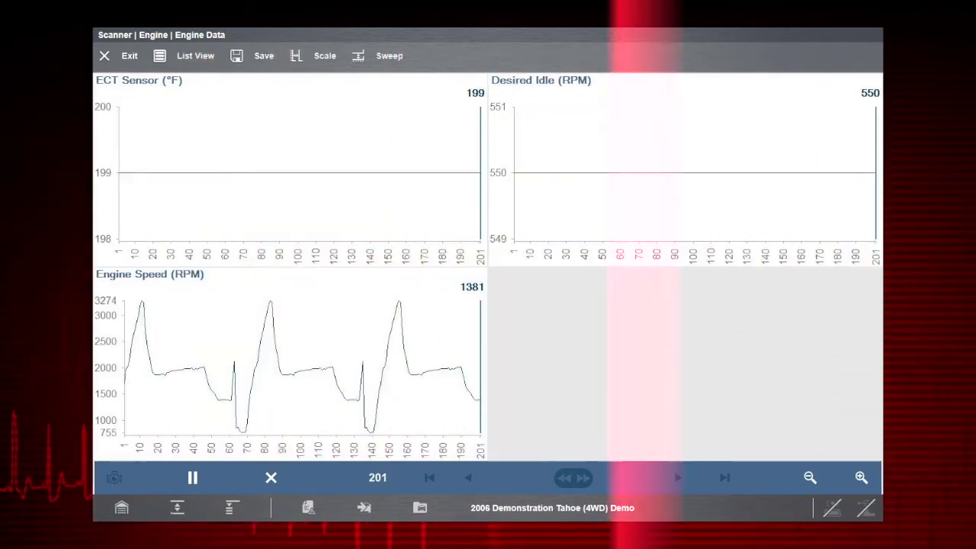